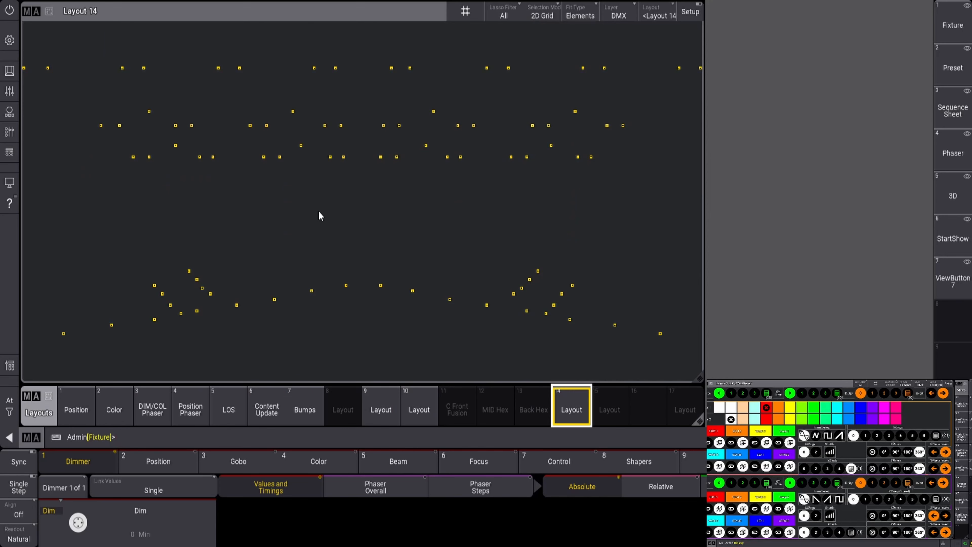
Limit the 3D view to the GROUP 8 world, then select the first fixture in Layout 14
{"action": "left_click", "coordinate": [951, 200]}
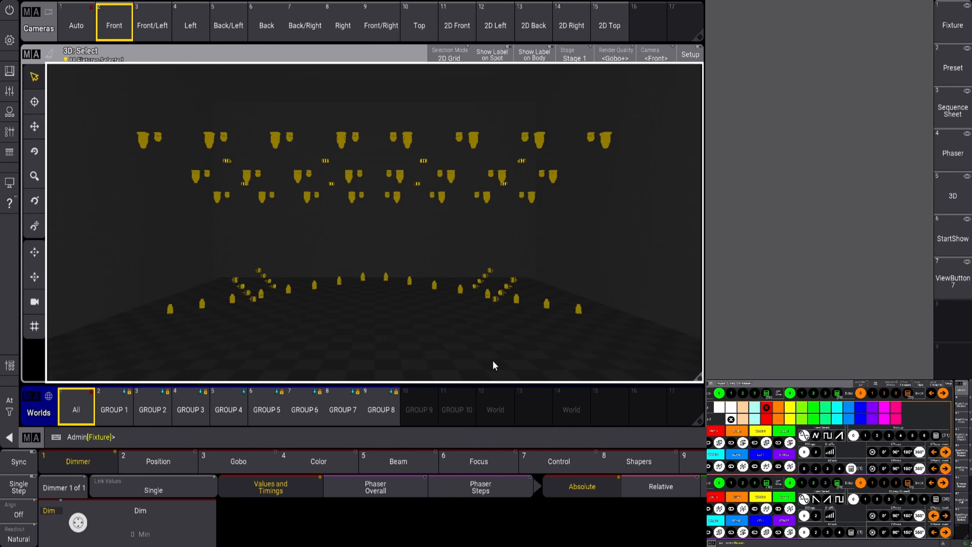
{"action": "left_click", "coordinate": [373, 411]}
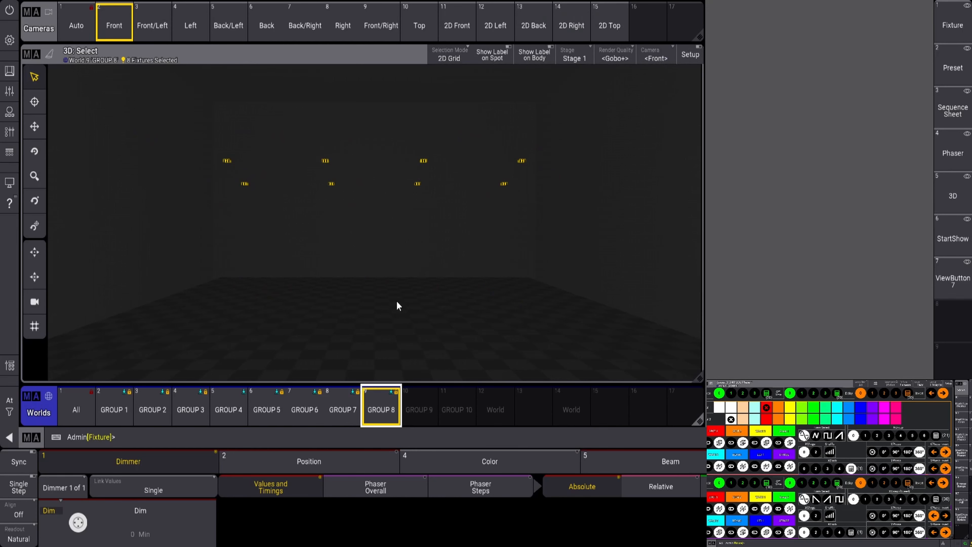
{"action": "left_click", "coordinate": [952, 281]}
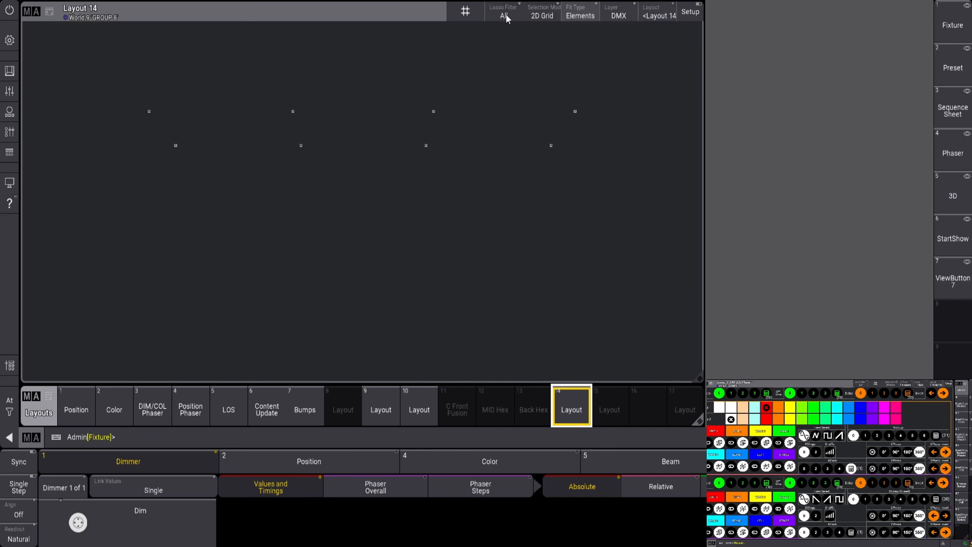
{"action": "left_click", "coordinate": [465, 12]}
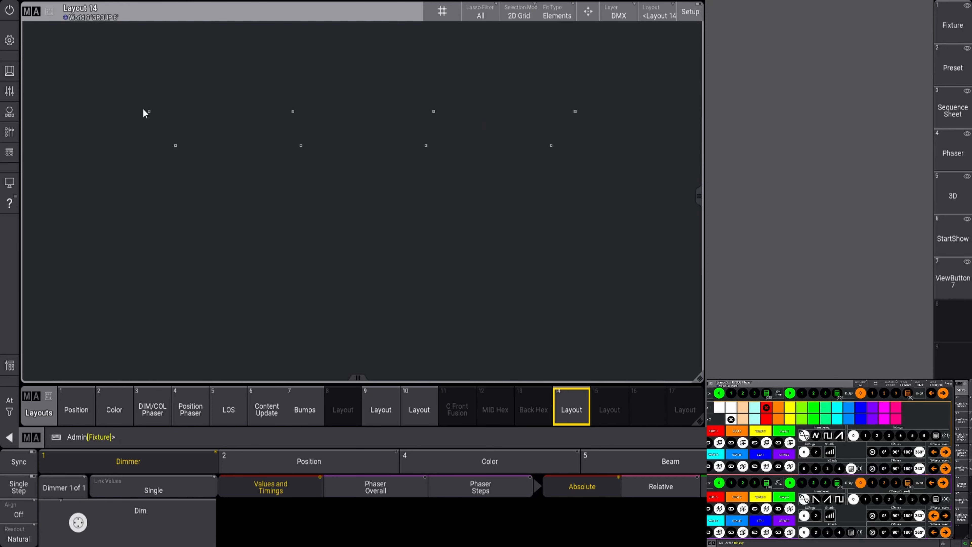
{"action": "left_click_drag", "start_coordinate": [131, 95], "coordinate": [161, 122]}
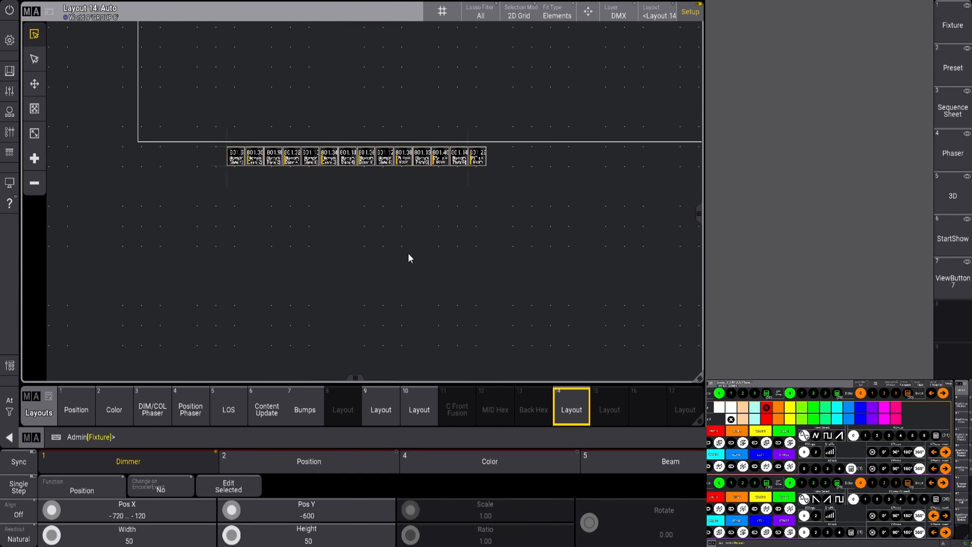
Move the row of 14 fixtures lower on the Layout 14 canvas and deselect it
{"action": "left_click_drag", "start_coordinate": [200, 115], "coordinate": [553, 188]}
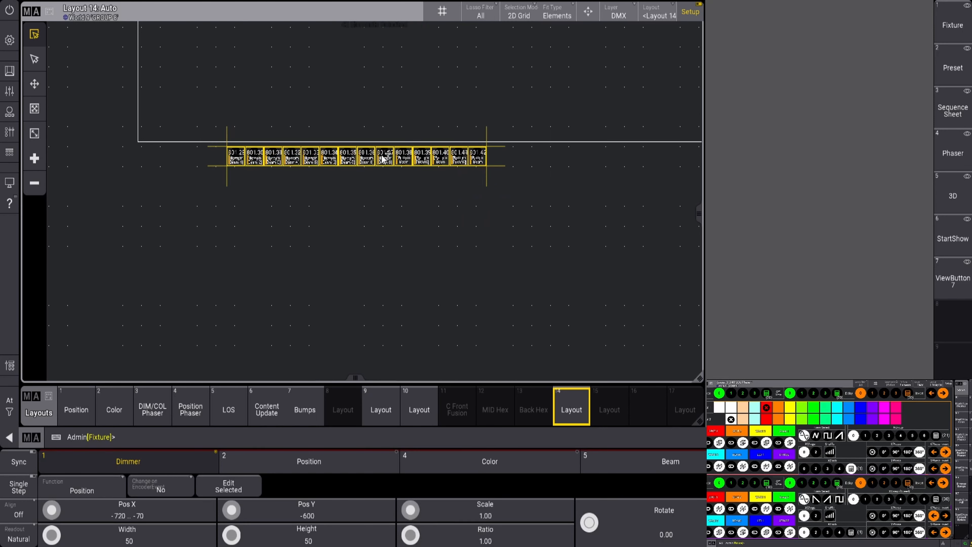
{"action": "left_click_drag", "start_coordinate": [362, 159], "coordinate": [376, 230]}
{"action": "left_click", "coordinate": [542, 190]}
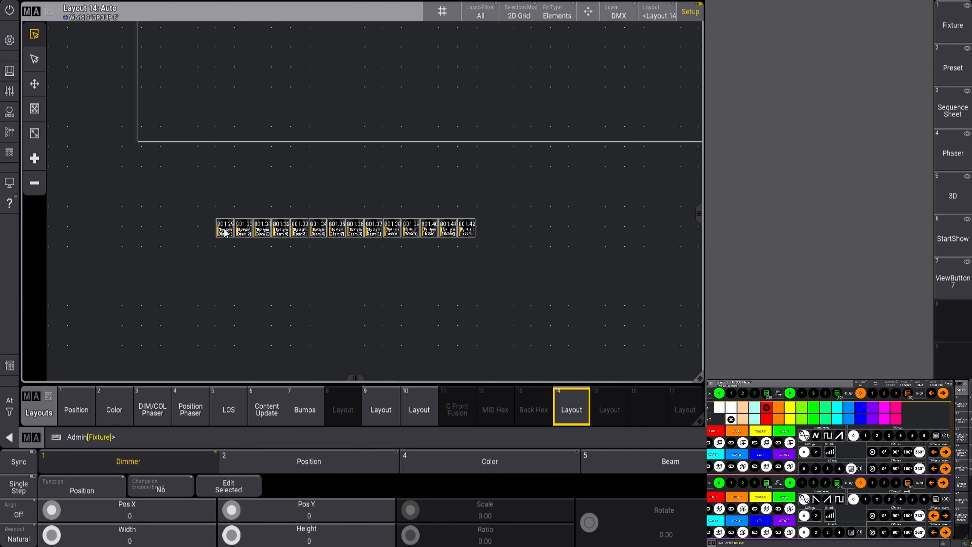
Start a new lower row with Bottom Beams 801.29 through 801.36
{"action": "left_click_drag", "start_coordinate": [226, 233], "coordinate": [226, 282]}
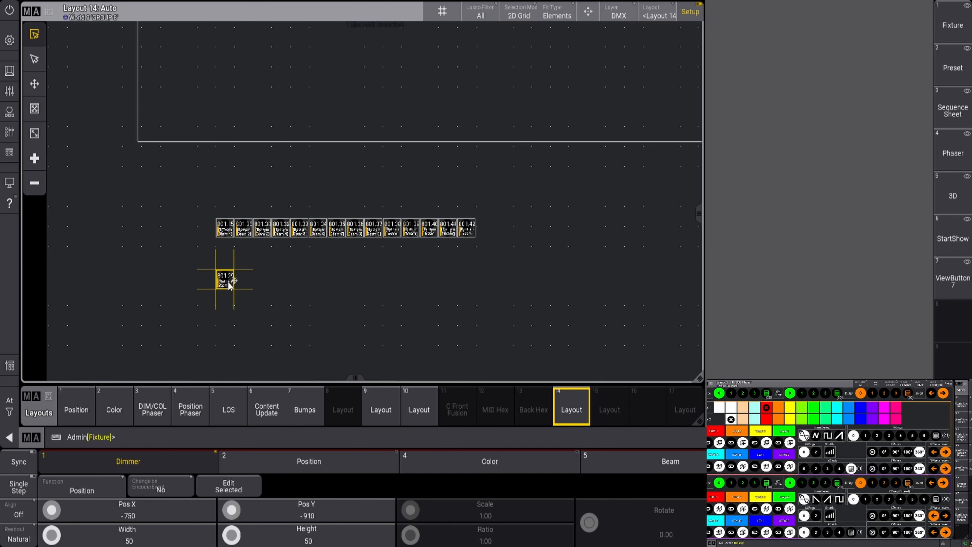
{"action": "scroll", "coordinate": [238, 267], "scroll_direction": "up", "scroll_amount": 7}
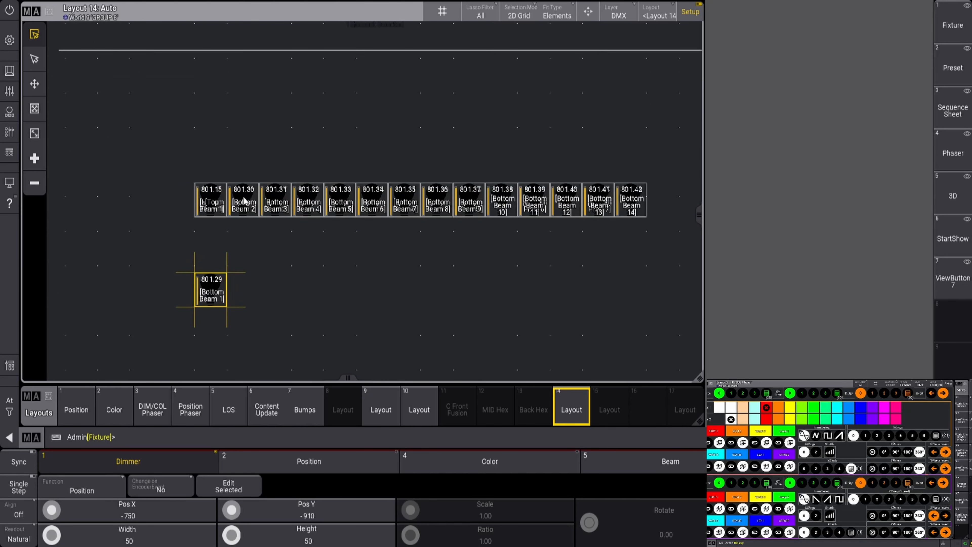
{"action": "left_click_drag", "start_coordinate": [242, 198], "coordinate": [239, 284]}
{"action": "left_click_drag", "start_coordinate": [276, 200], "coordinate": [276, 285]}
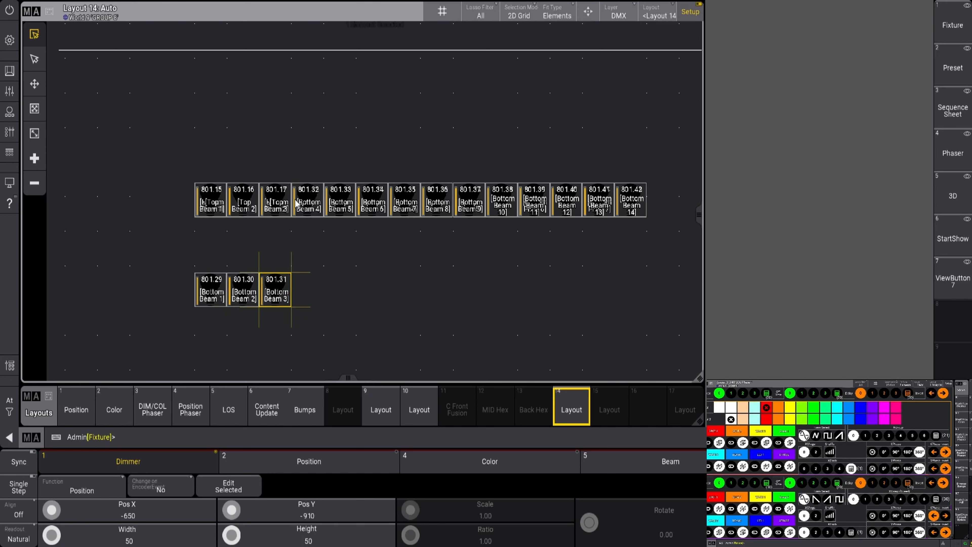
{"action": "left_click_drag", "start_coordinate": [297, 203], "coordinate": [309, 289]}
{"action": "left_click_drag", "start_coordinate": [339, 202], "coordinate": [344, 292]}
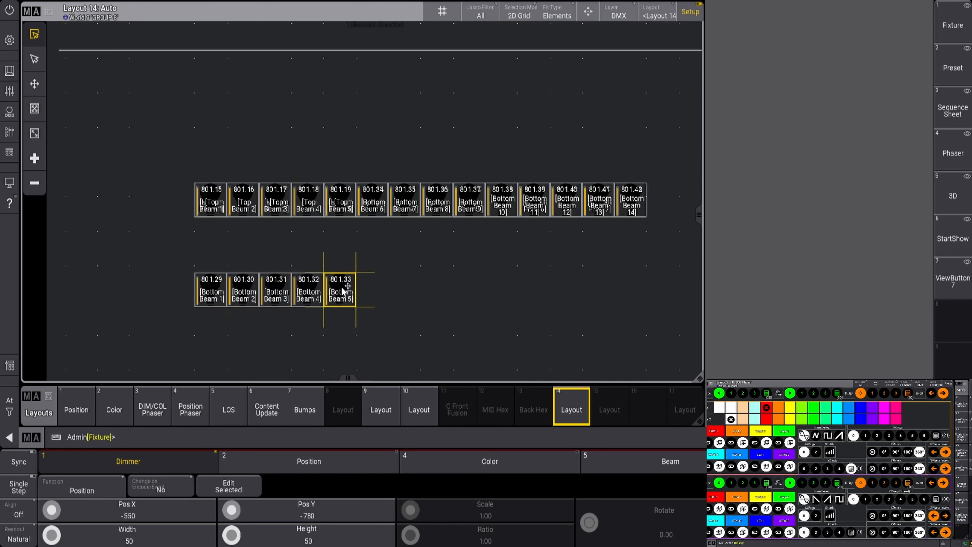
{"action": "left_click_drag", "start_coordinate": [375, 200], "coordinate": [373, 291]}
{"action": "left_click_drag", "start_coordinate": [408, 205], "coordinate": [407, 292]}
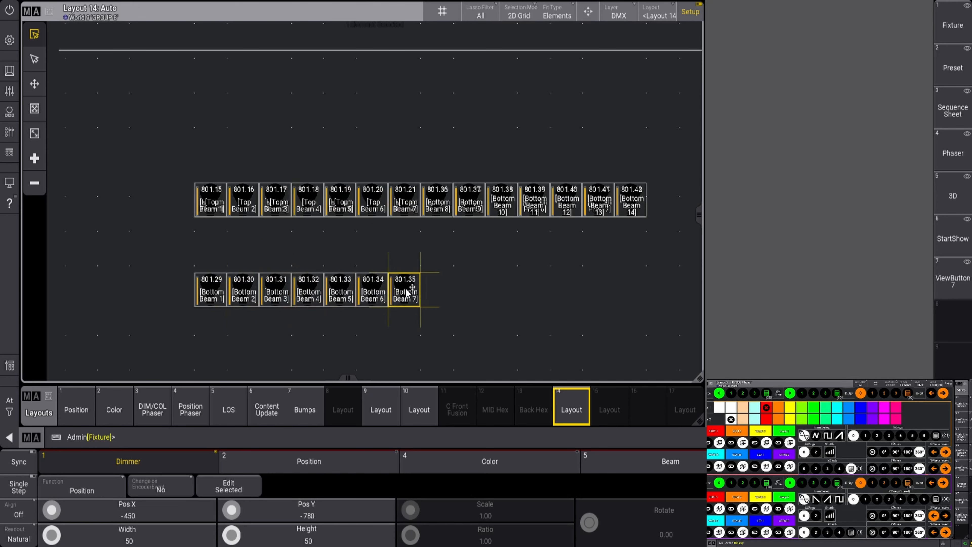
{"action": "left_click_drag", "start_coordinate": [439, 192], "coordinate": [437, 288]}
Complete the lower row with Bottom Beams 801.37 through 801.42
{"action": "left_click_drag", "start_coordinate": [470, 199], "coordinate": [471, 292]}
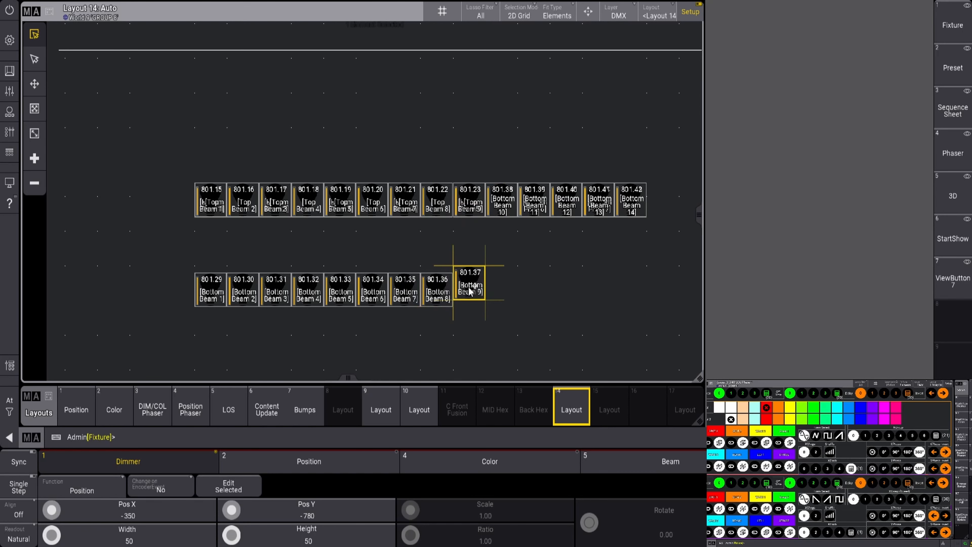
{"action": "left_click_drag", "start_coordinate": [502, 201], "coordinate": [502, 291]}
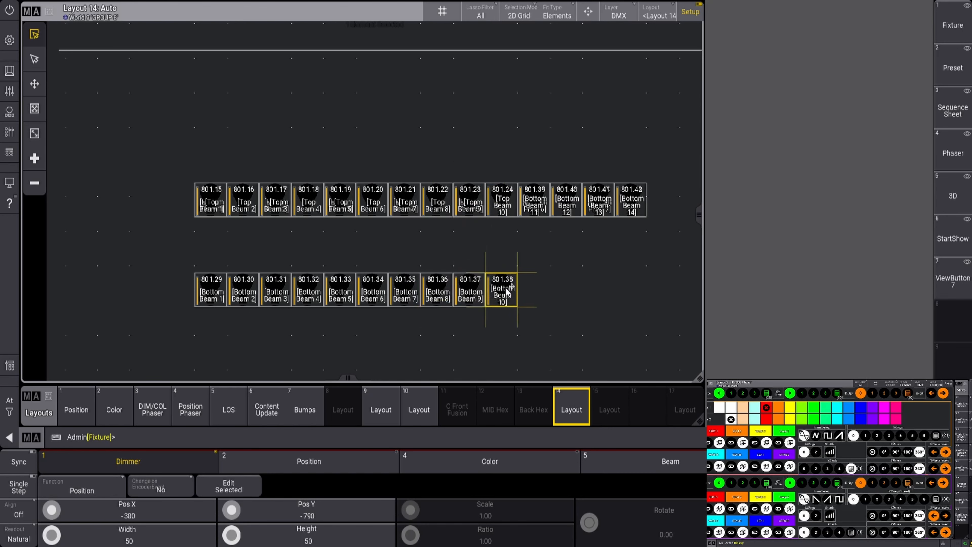
{"action": "left_click_drag", "start_coordinate": [535, 201], "coordinate": [537, 284]}
{"action": "left_click_drag", "start_coordinate": [566, 201], "coordinate": [567, 292]}
{"action": "left_click", "coordinate": [600, 201]}
{"action": "left_click_drag", "start_coordinate": [600, 201], "coordinate": [599, 290]}
{"action": "left_click", "coordinate": [630, 210]}
{"action": "left_click_drag", "start_coordinate": [629, 210], "coordinate": [630, 300]}
Build the middle row with Top Beams 801.15 through 801.23 above the bottom beams
{"action": "left_click_drag", "start_coordinate": [212, 199], "coordinate": [215, 252]}
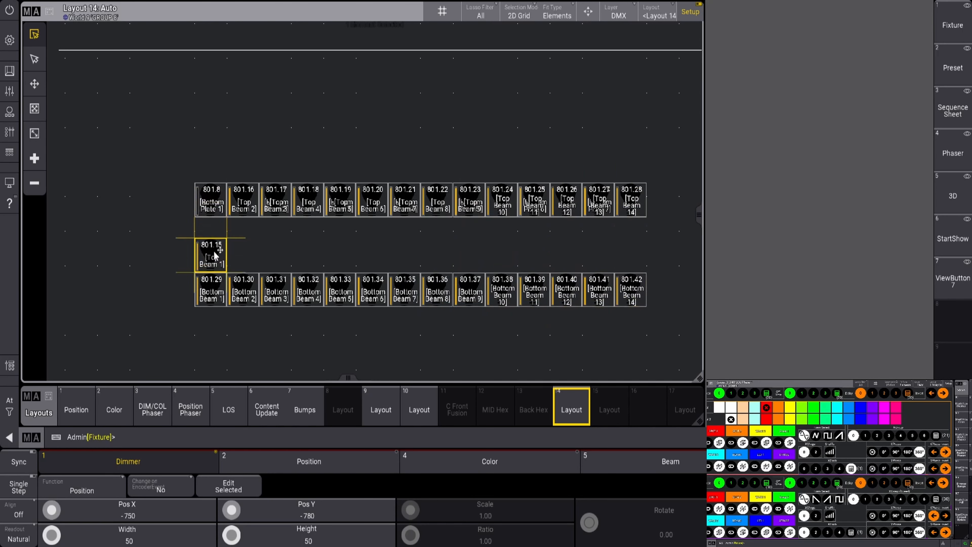
{"action": "left_click_drag", "start_coordinate": [246, 202], "coordinate": [273, 261]}
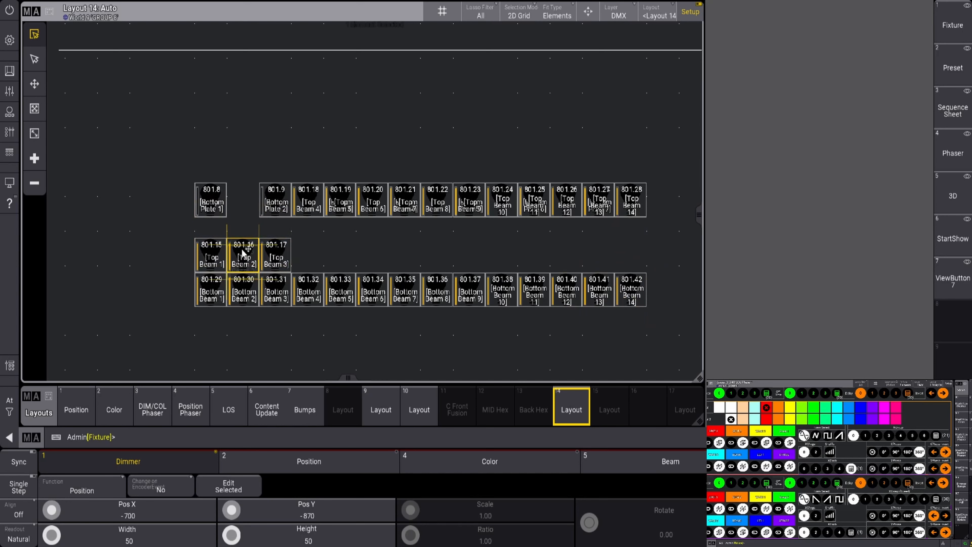
{"action": "left_click_drag", "start_coordinate": [308, 203], "coordinate": [314, 257]}
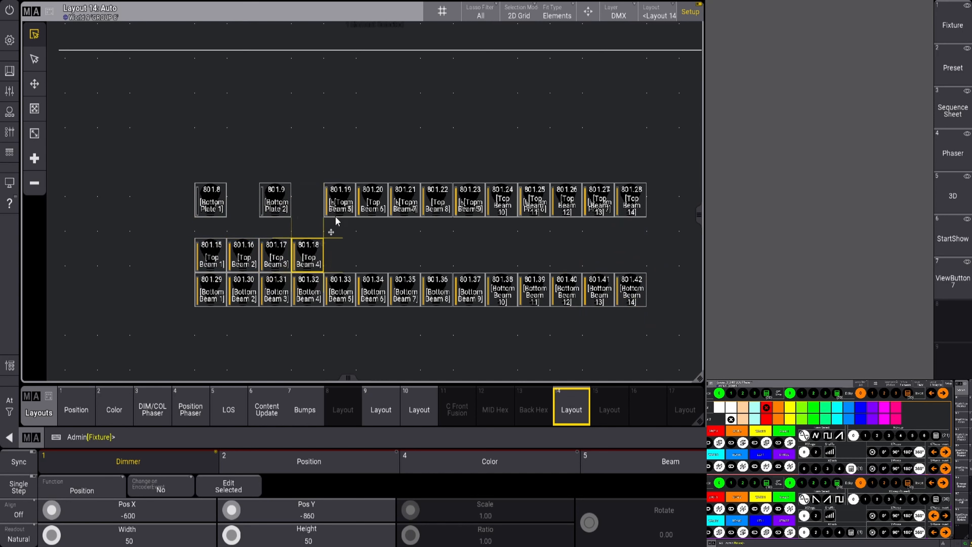
{"action": "left_click_drag", "start_coordinate": [338, 209], "coordinate": [343, 257]}
{"action": "left_click_drag", "start_coordinate": [371, 207], "coordinate": [376, 251]}
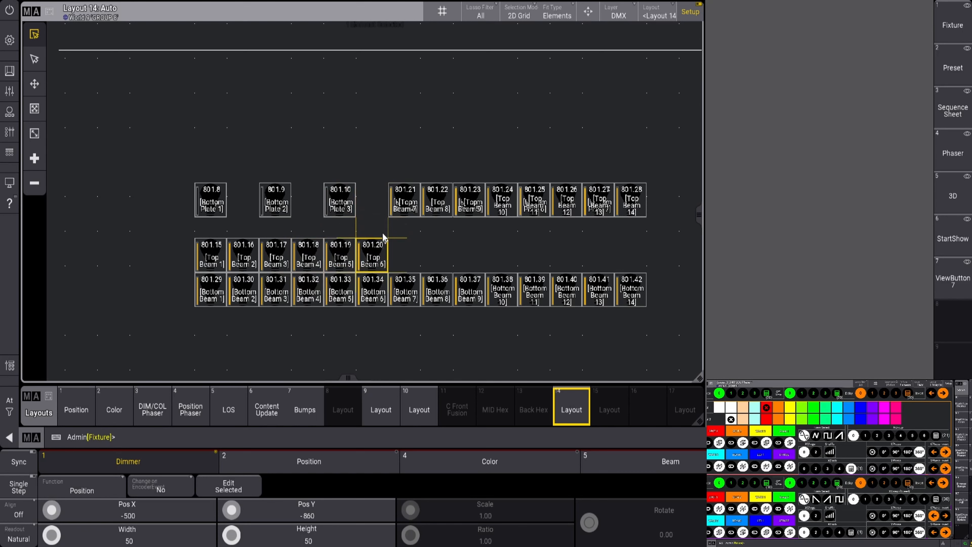
{"action": "left_click_drag", "start_coordinate": [405, 205], "coordinate": [407, 259]}
{"action": "left_click_drag", "start_coordinate": [445, 213], "coordinate": [440, 255]}
{"action": "left_click_drag", "start_coordinate": [472, 203], "coordinate": [469, 251]}
Finish the middle row with Top Beams 801.24 through 801.28 and clear the selection
{"action": "left_click", "coordinate": [419, 161]}
{"action": "left_click", "coordinate": [515, 149]}
{"action": "left_click_drag", "start_coordinate": [537, 200], "coordinate": [534, 258]}
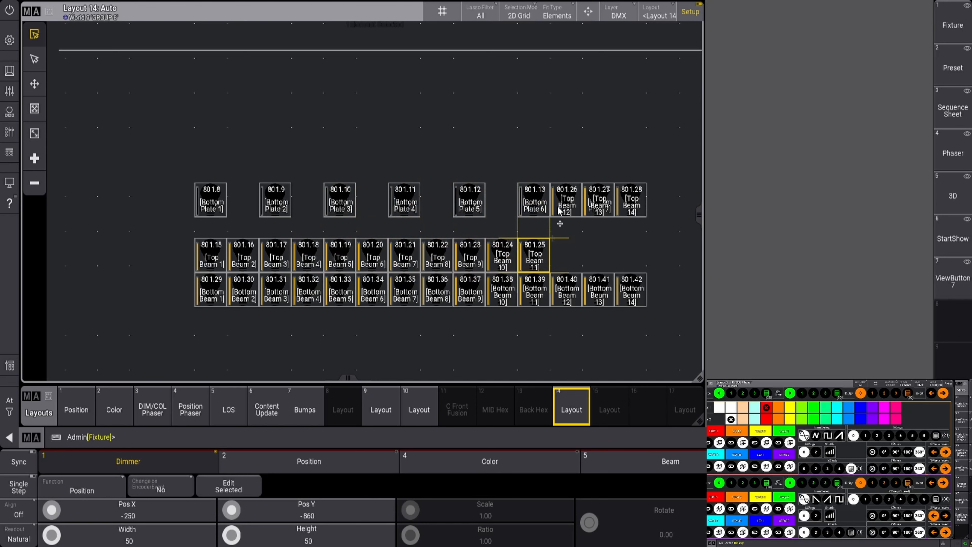
{"action": "left_click", "coordinate": [567, 148]}
{"action": "left_click_drag", "start_coordinate": [572, 197], "coordinate": [598, 255]}
{"action": "left_click", "coordinate": [623, 169]}
{"action": "left_click_drag", "start_coordinate": [629, 203], "coordinate": [630, 254]}
{"action": "left_click", "coordinate": [364, 213]}
{"action": "left_click_drag", "start_coordinate": [162, 178], "coordinate": [597, 153]}
Place plates 801.8–801.10 below the beam rows and 801.1–801.3 above them
{"action": "left_click_drag", "start_coordinate": [204, 199], "coordinate": [219, 322]}
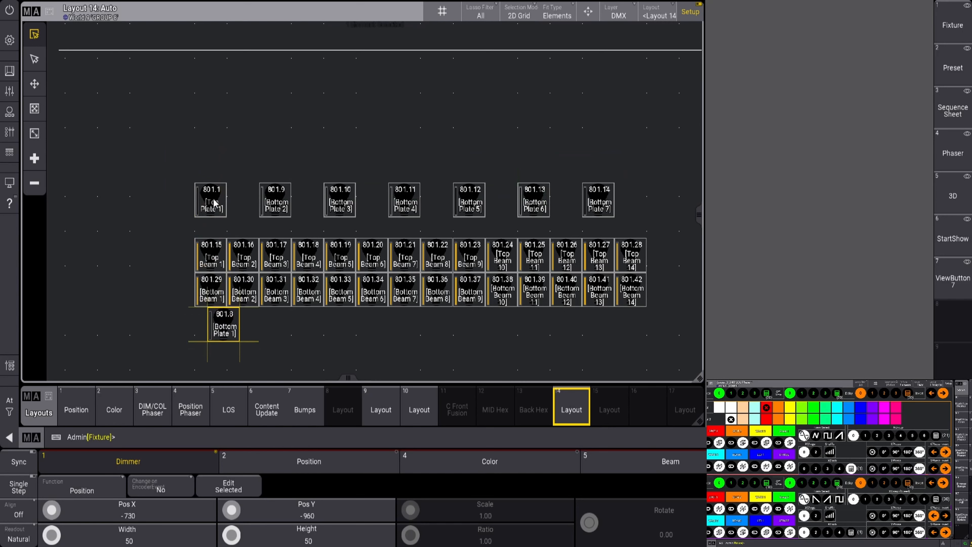
{"action": "left_click_drag", "start_coordinate": [214, 200], "coordinate": [228, 218]}
{"action": "left_click_drag", "start_coordinate": [278, 198], "coordinate": [293, 322]}
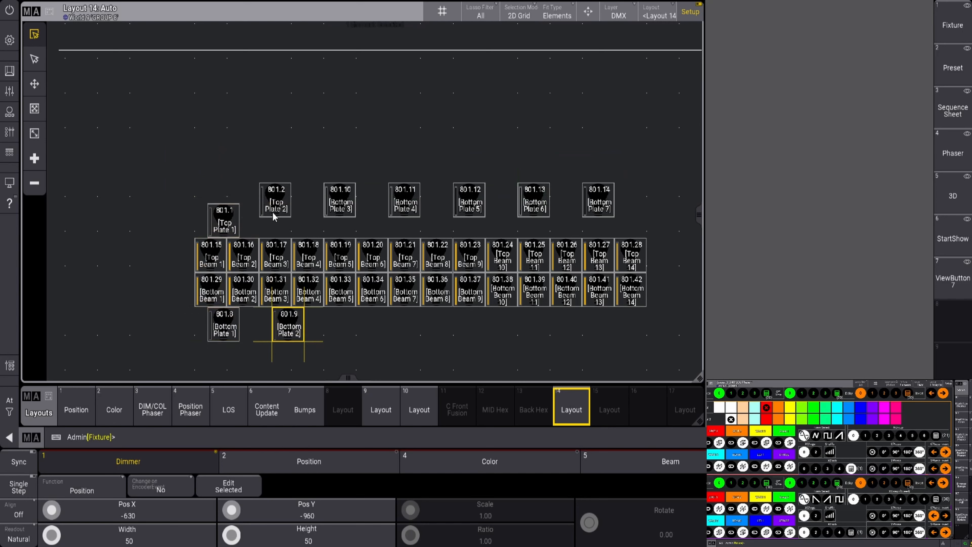
{"action": "left_click_drag", "start_coordinate": [273, 217], "coordinate": [285, 237]}
{"action": "left_click_drag", "start_coordinate": [341, 196], "coordinate": [356, 318]}
{"action": "left_click_drag", "start_coordinate": [340, 201], "coordinate": [352, 222]}
Place the remaining plates 801.11–801.14, 801.5 and 801.7 around the beam rows
{"action": "left_click_drag", "start_coordinate": [409, 200], "coordinate": [415, 323]}
{"action": "left_click_drag", "start_coordinate": [449, 197], "coordinate": [474, 320]}
{"action": "left_click_drag", "start_coordinate": [531, 189], "coordinate": [545, 318]}
{"action": "left_click_drag", "start_coordinate": [593, 207], "coordinate": [612, 226]}
{"action": "left_click", "coordinate": [559, 151]}
Leave layout setup, select all 42 fixtures, and bring up the Groups screen
{"action": "key", "text": "Escape"}
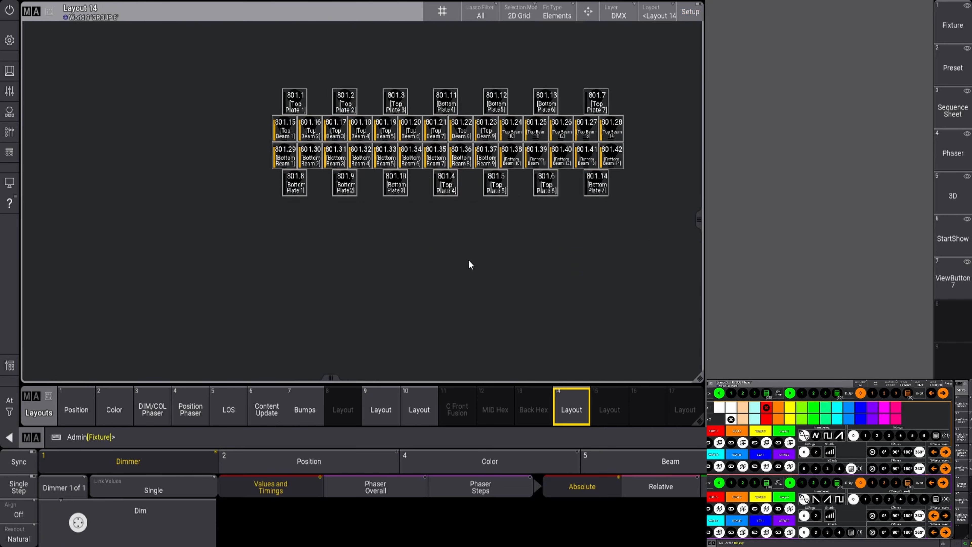
{"action": "scroll", "coordinate": [468, 259], "scroll_direction": "down", "scroll_amount": 1}
{"action": "scroll", "coordinate": [476, 225], "scroll_direction": "up", "scroll_amount": 3}
{"action": "scroll", "coordinate": [475, 230], "scroll_direction": "down", "scroll_amount": 4}
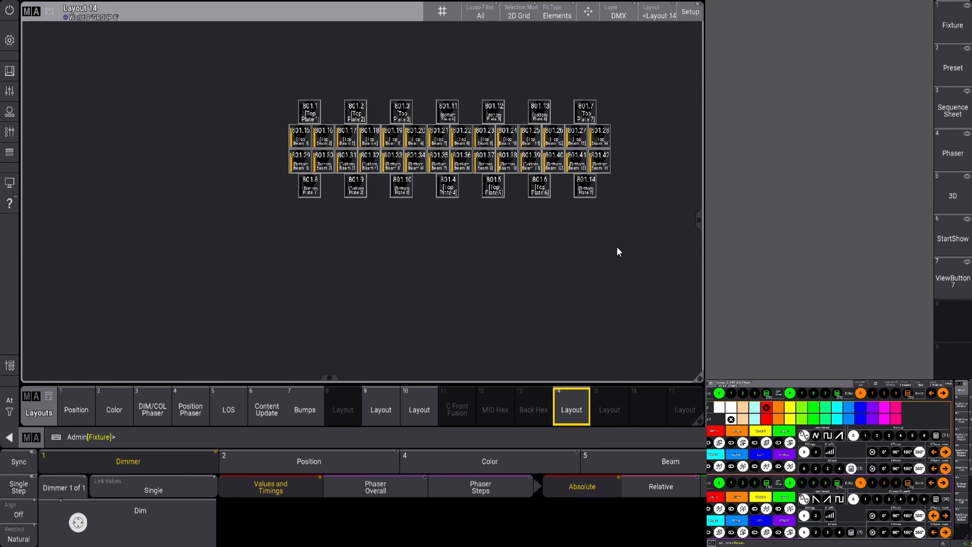
{"action": "left_click_drag", "start_coordinate": [352, 110], "coordinate": [695, 265]}
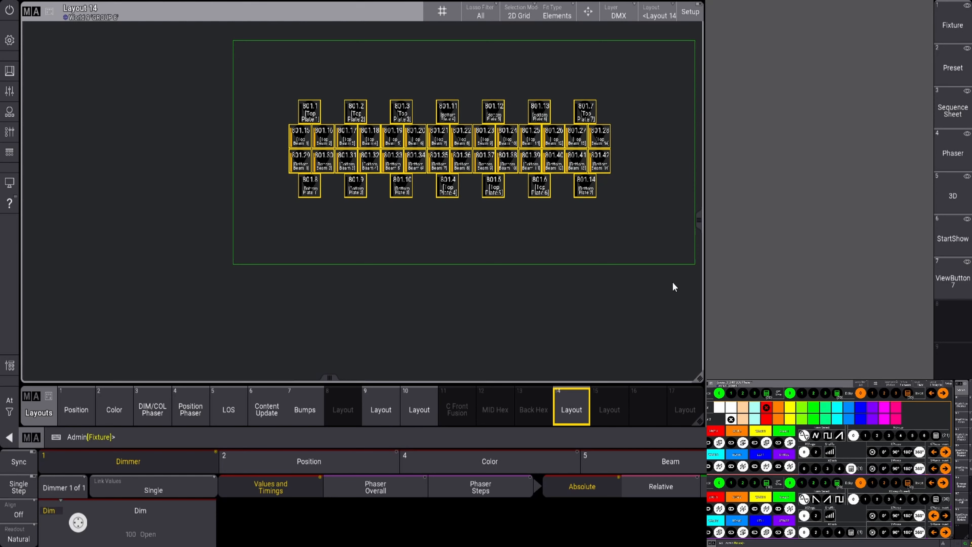
{"action": "left_click", "coordinate": [966, 63]}
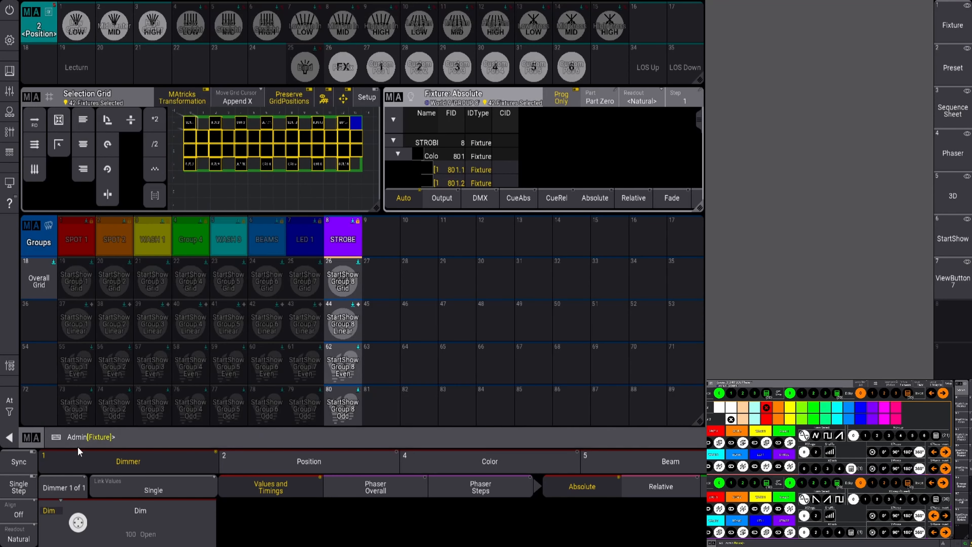
Run GridStore to save the grid positions into the fixture type, then clear the selection
{"action": "left_click", "coordinate": [133, 439]}
{"action": "type", "text": "Gridst"}
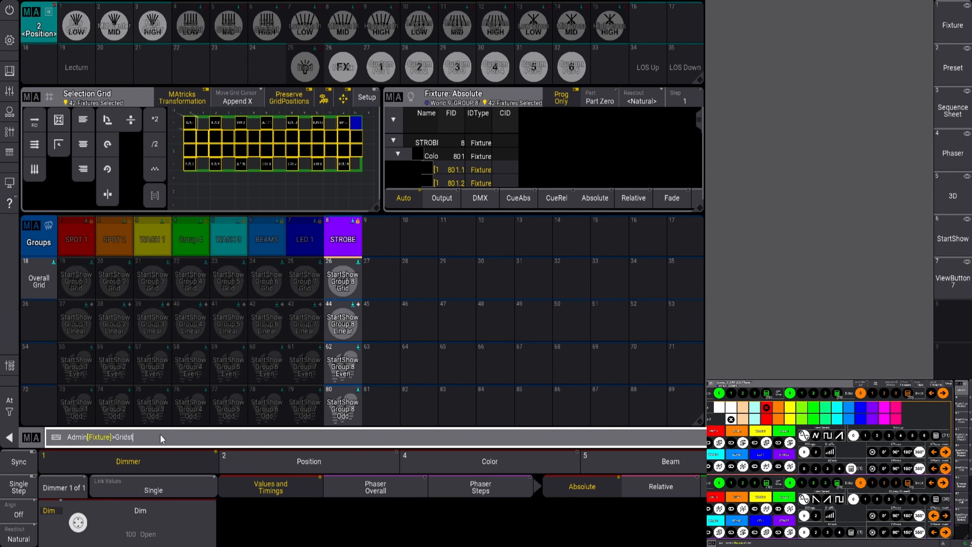
{"action": "type", "text": "ore"}
{"action": "key", "text": "Return"}
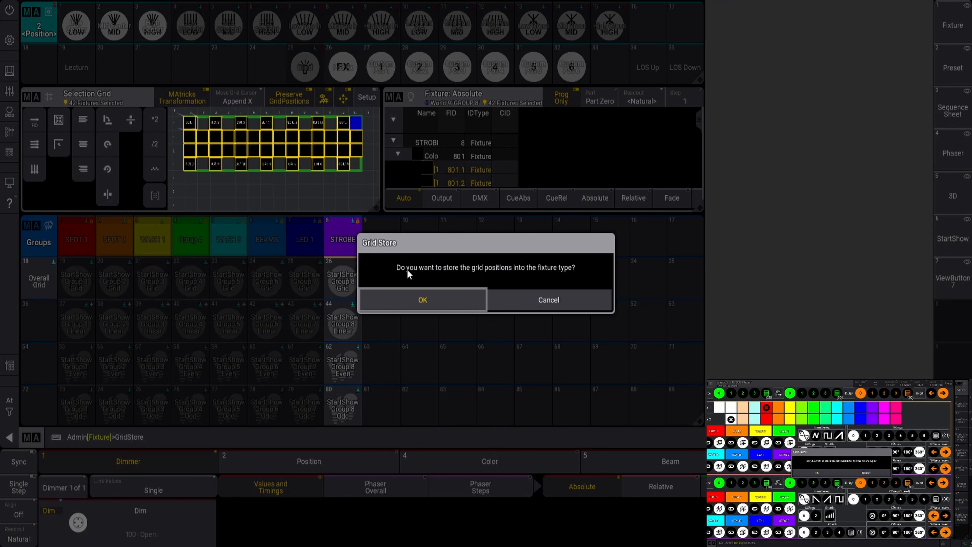
{"action": "left_click", "coordinate": [423, 303]}
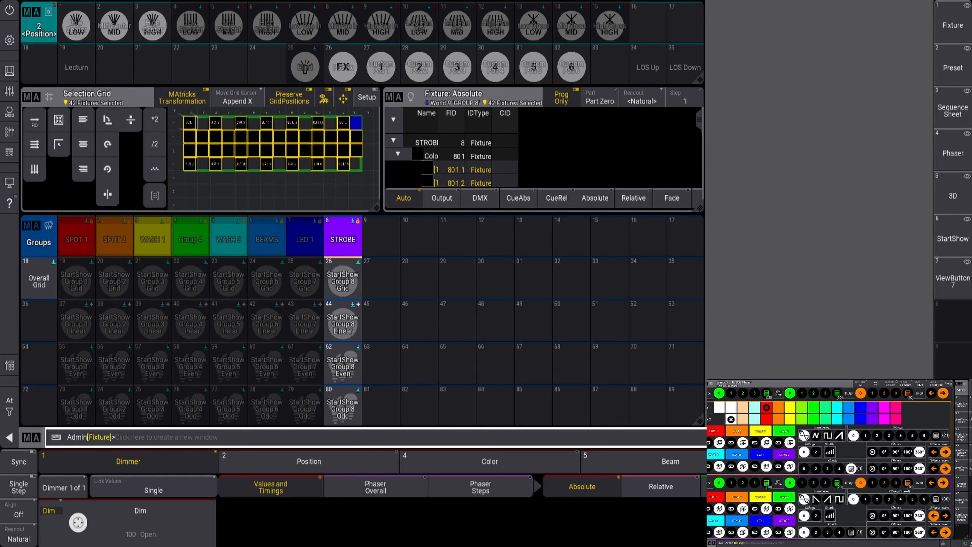
{"action": "key", "text": "Escape"}
In Layout 14 setup, delete the existing strobe fixture cluster
{"action": "left_click", "coordinate": [955, 292]}
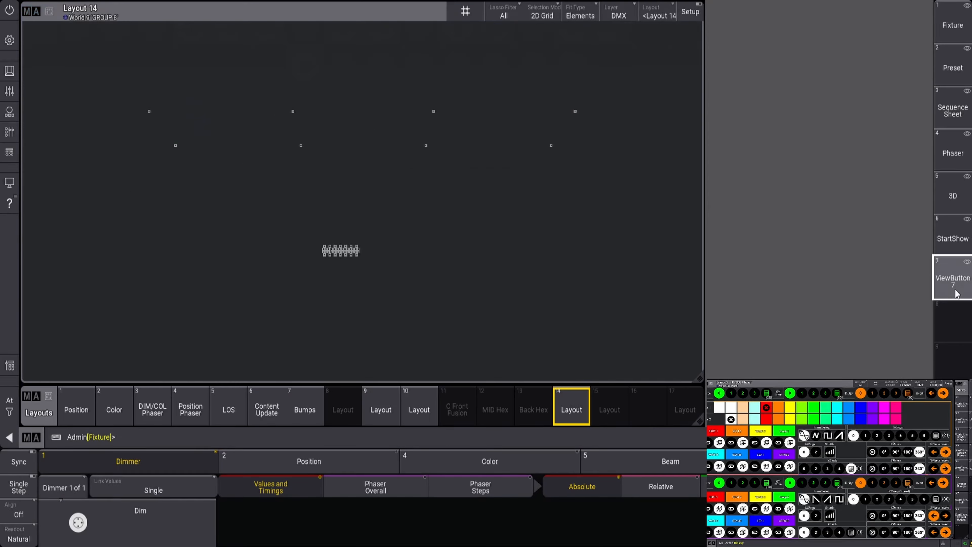
{"action": "left_click", "coordinate": [690, 11]}
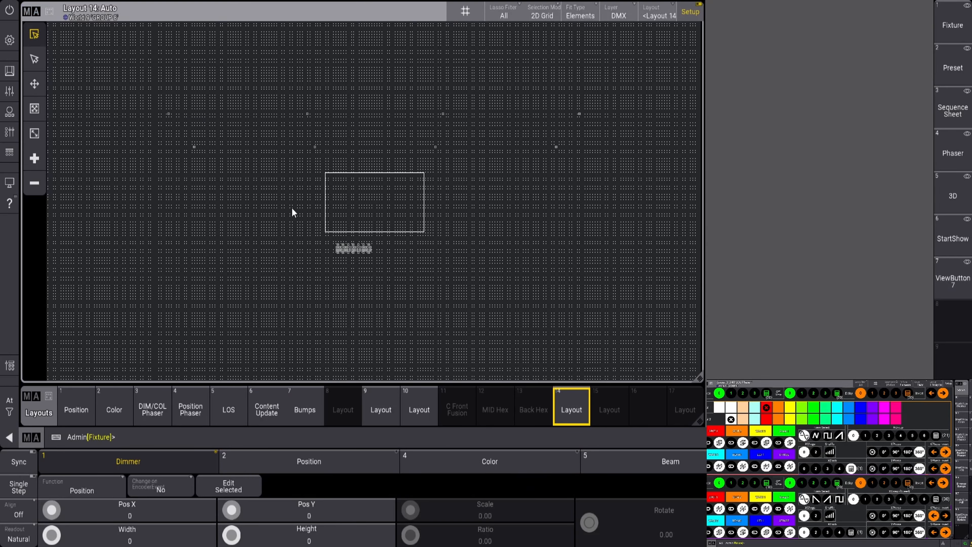
{"action": "left_click_drag", "start_coordinate": [293, 210], "coordinate": [471, 297]}
{"action": "key", "text": "Delete"}
{"action": "left_click_drag", "start_coordinate": [288, 219], "coordinate": [482, 297]}
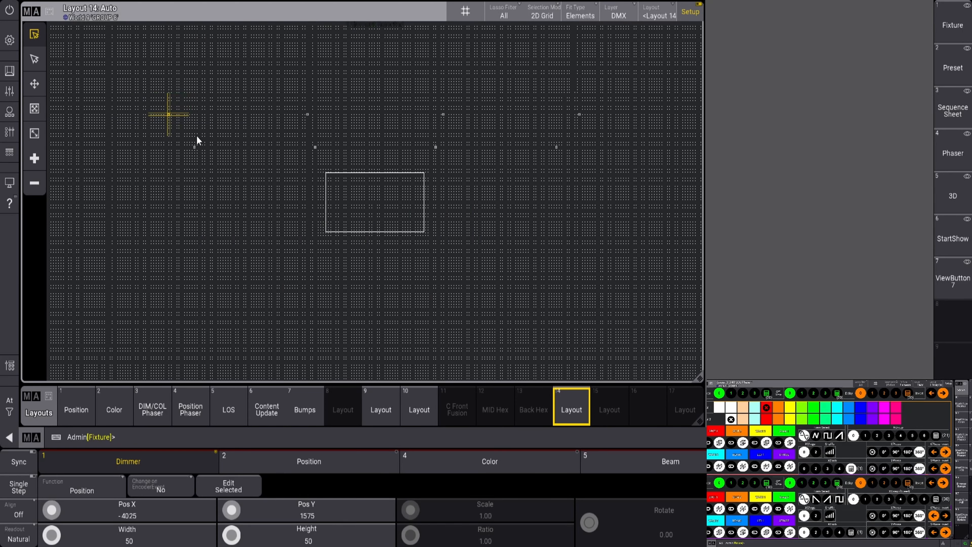
Assign the selected strobes back onto the Layout 14 canvas as a grid
{"action": "left_click", "coordinate": [953, 66]}
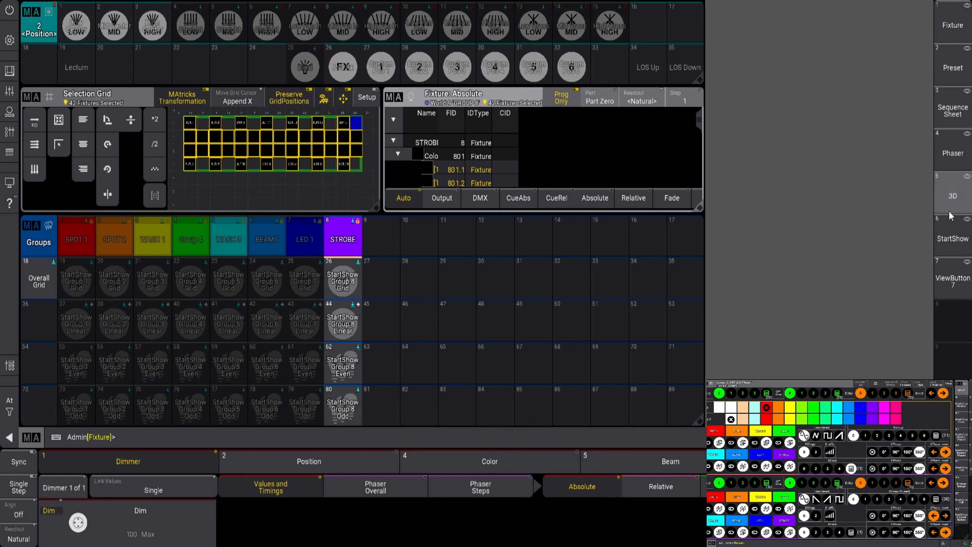
{"action": "left_click", "coordinate": [957, 292]}
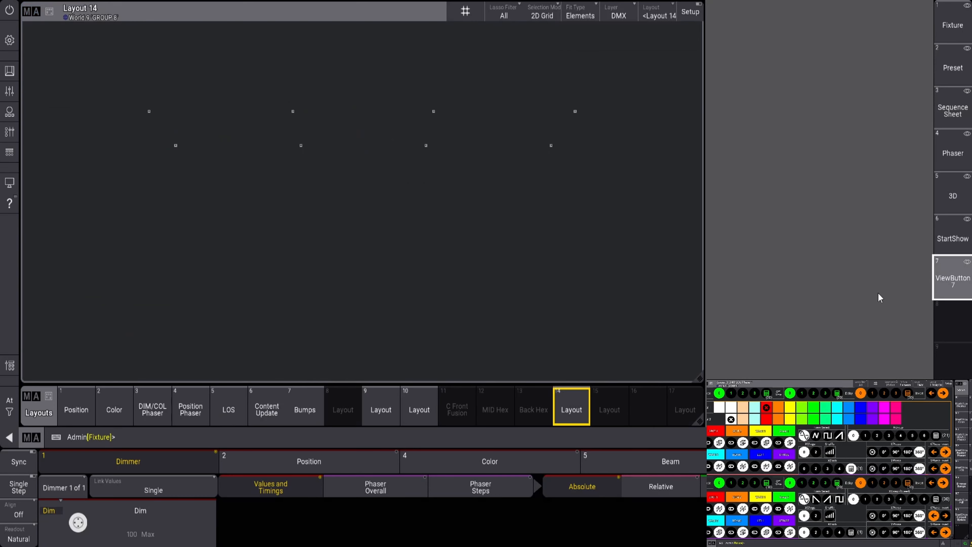
{"action": "left_click", "coordinate": [148, 127]}
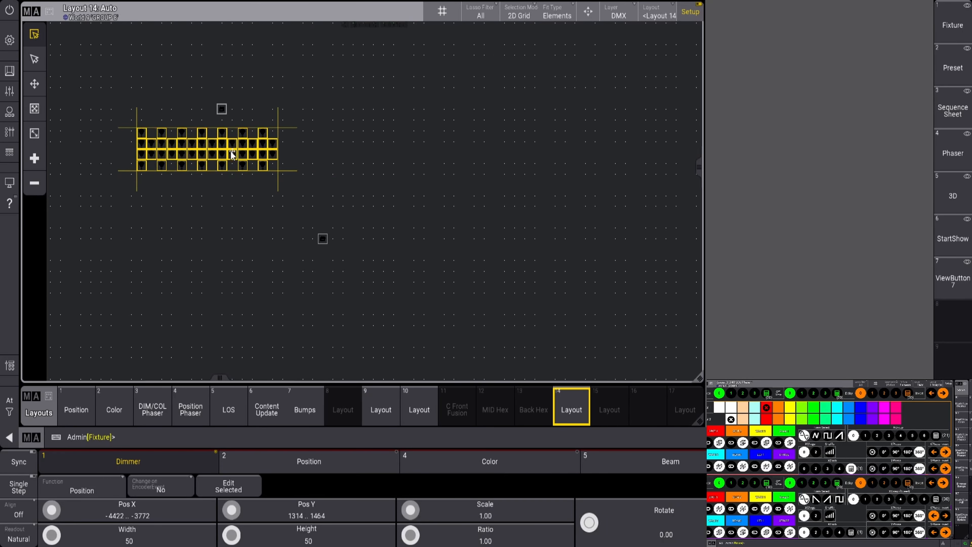
Move the strobe grid and position the first cell grids beneath their fixtures
{"action": "left_click_drag", "start_coordinate": [232, 151], "coordinate": [247, 140]}
{"action": "left_click", "coordinate": [361, 212]}
{"action": "scroll", "coordinate": [421, 185], "scroll_direction": "down", "scroll_amount": 3}
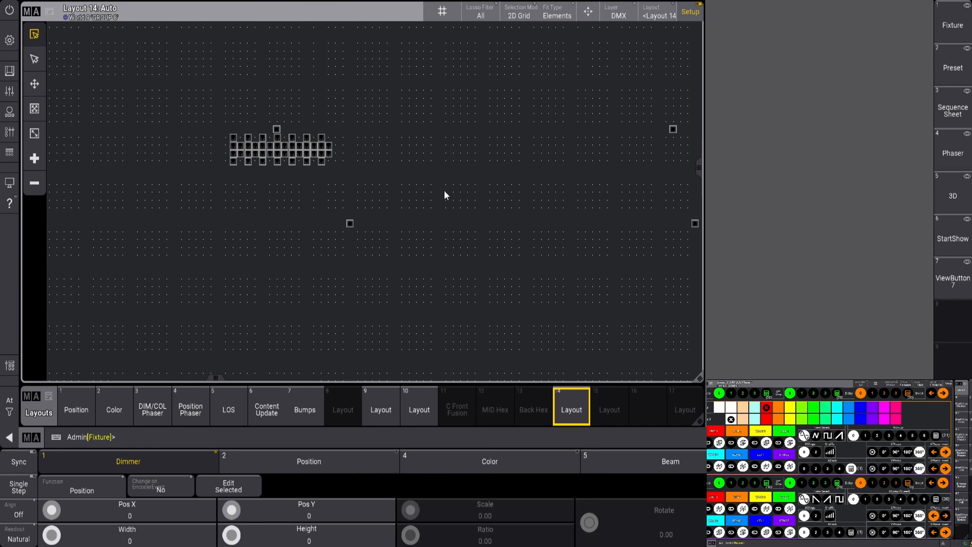
{"action": "left_click_drag", "start_coordinate": [222, 379], "coordinate": [305, 378]}
{"action": "left_click_drag", "start_coordinate": [394, 115], "coordinate": [425, 148]}
{"action": "scroll", "coordinate": [536, 195], "scroll_direction": "down", "scroll_amount": 3}
{"action": "left_click_drag", "start_coordinate": [657, 147], "coordinate": [689, 174]}
{"action": "left_click_drag", "start_coordinate": [395, 175], "coordinate": [420, 168]}
{"action": "scroll", "coordinate": [413, 174], "scroll_direction": "up", "scroll_amount": 3}
{"action": "scroll", "coordinate": [471, 230], "scroll_direction": "down", "scroll_amount": 6}
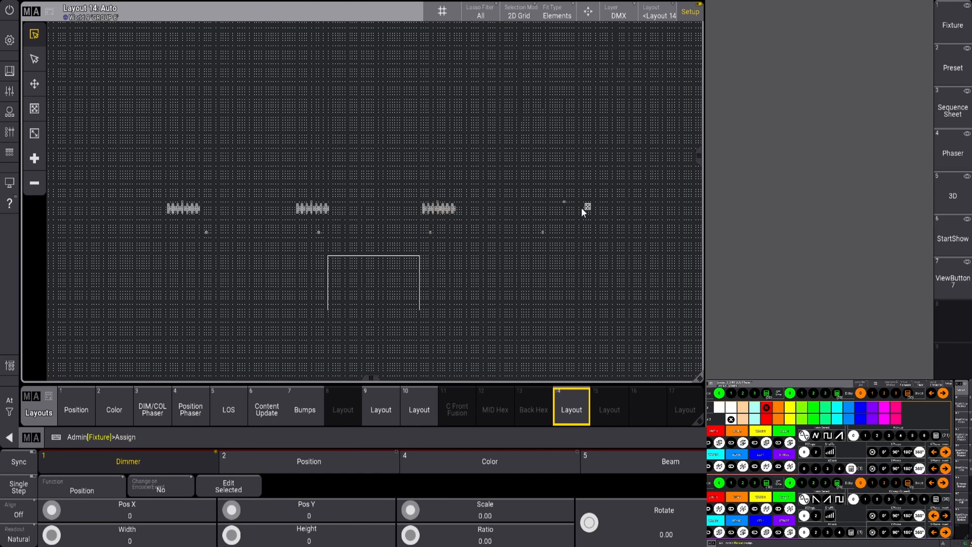
{"action": "scroll", "coordinate": [563, 213], "scroll_direction": "up", "scroll_amount": 8}
Position the remaining cell grids under the upper-right and lower fixtures
{"action": "left_click_drag", "start_coordinate": [558, 222], "coordinate": [575, 198]}
{"action": "left_click_drag", "start_coordinate": [455, 332], "coordinate": [493, 315]}
{"action": "left_click_drag", "start_coordinate": [503, 378], "coordinate": [406, 379]}
{"action": "left_click", "coordinate": [449, 288]}
{"action": "left_click", "coordinate": [490, 317]}
{"action": "left_click_drag", "start_coordinate": [489, 317], "coordinate": [450, 315]}
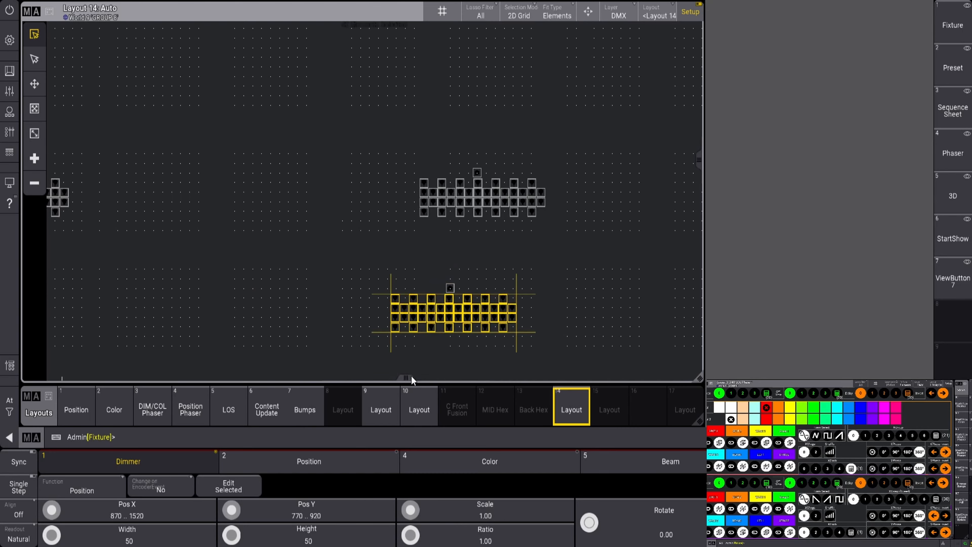
{"action": "left_click", "coordinate": [488, 287]}
{"action": "left_click_drag", "start_coordinate": [411, 377], "coordinate": [205, 378]}
{"action": "left_click", "coordinate": [488, 317]}
{"action": "left_click", "coordinate": [311, 302]}
{"action": "left_click_drag", "start_coordinate": [349, 326], "coordinate": [366, 316]}
Turn off Setup, zoom the layout to fit, and switch to the 3D stage view
{"action": "left_click", "coordinate": [690, 12]}
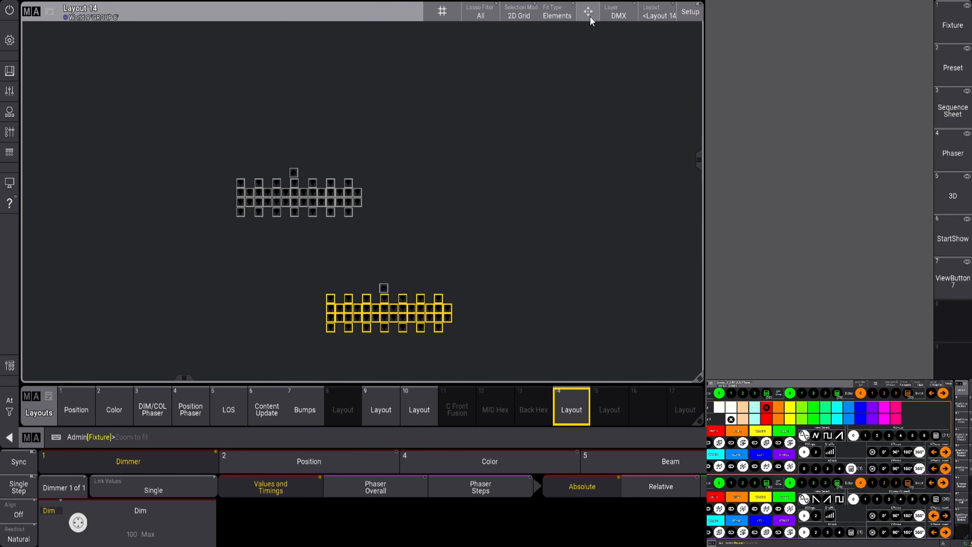
{"action": "left_click", "coordinate": [588, 14]}
{"action": "left_click", "coordinate": [957, 203]}
Show the All world in 3D, lasso every fixture in Layout 14, and bring up the Groups screen
{"action": "left_click", "coordinate": [77, 406]}
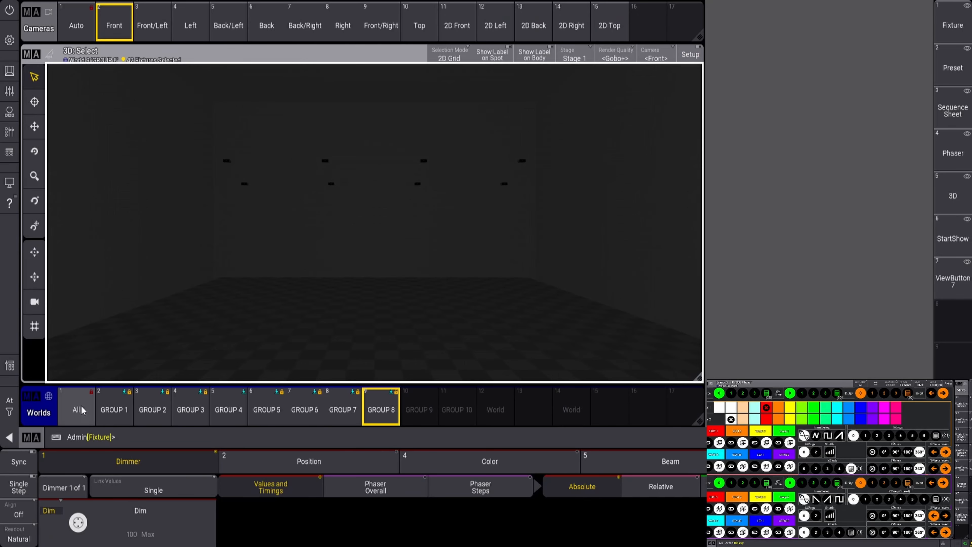
{"action": "left_click", "coordinate": [953, 279]}
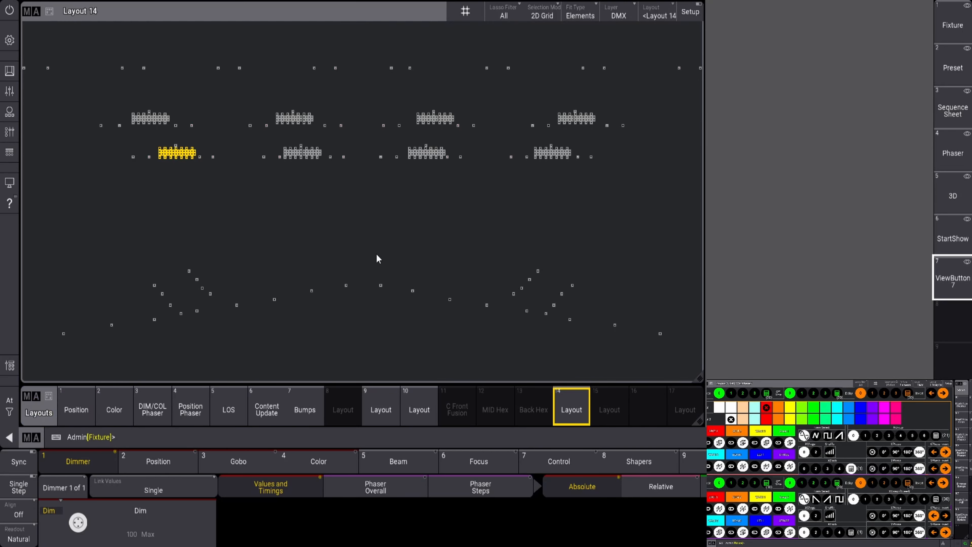
{"action": "scroll", "coordinate": [488, 199], "scroll_direction": "down", "scroll_amount": 2}
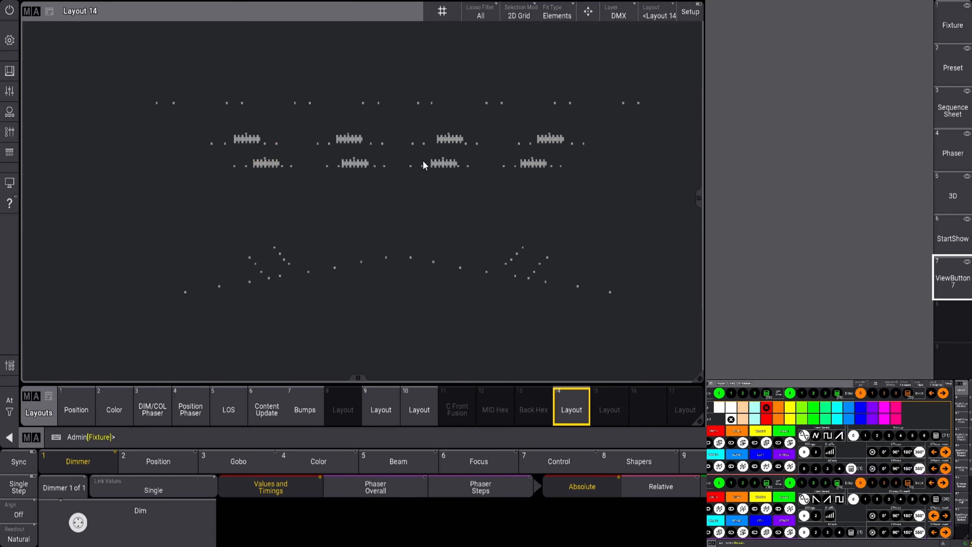
{"action": "left_click_drag", "start_coordinate": [113, 59], "coordinate": [696, 379]}
{"action": "left_click", "coordinate": [953, 67]}
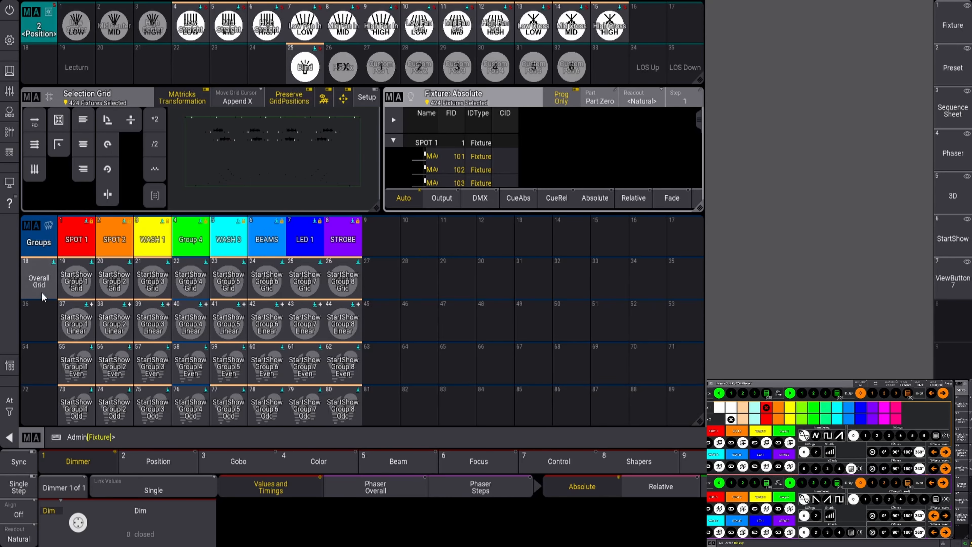
Overwrite Group 18 'Overall Grid' with the selection, then view the GROUP 8 world in 3D
{"action": "left_click", "coordinate": [39, 281]}
{"action": "key", "text": "s"}
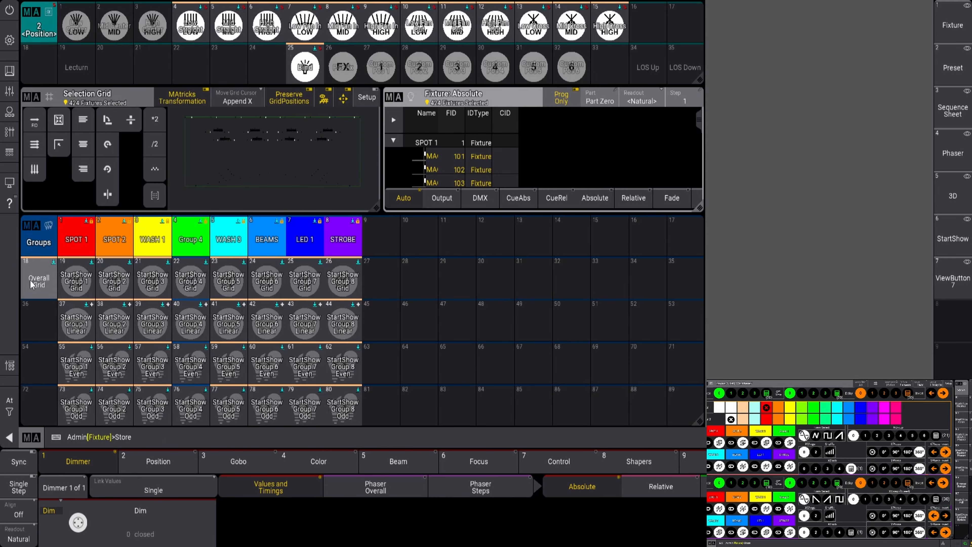
{"action": "left_click", "coordinate": [30, 286]}
{"action": "left_click", "coordinate": [395, 308]}
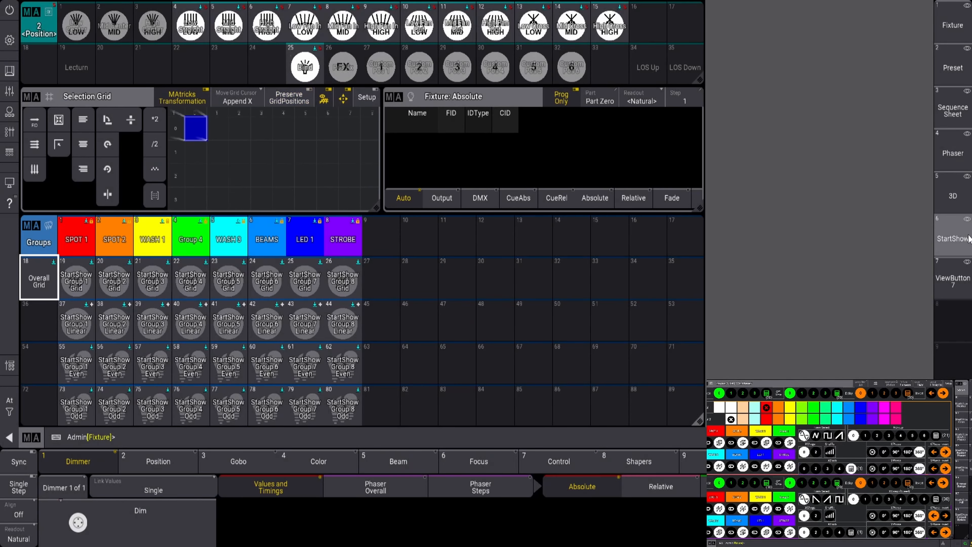
{"action": "left_click", "coordinate": [946, 194]}
{"action": "left_click", "coordinate": [380, 409]}
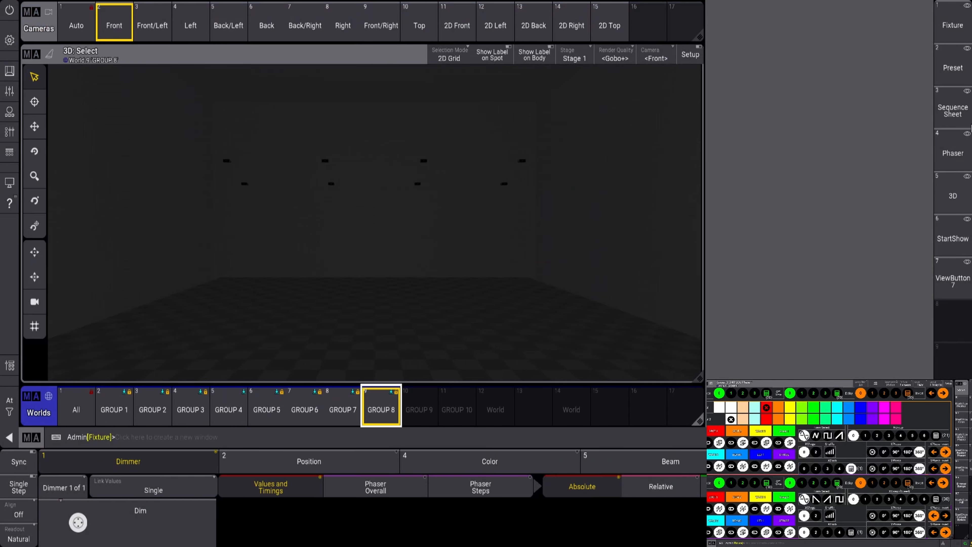
From Layout 3 'DIM/COL Phaser', raise the Dim Phaser playback fader to 100% and return to the 3D view
{"action": "left_click", "coordinate": [953, 238]}
{"action": "left_click", "coordinate": [686, 195]}
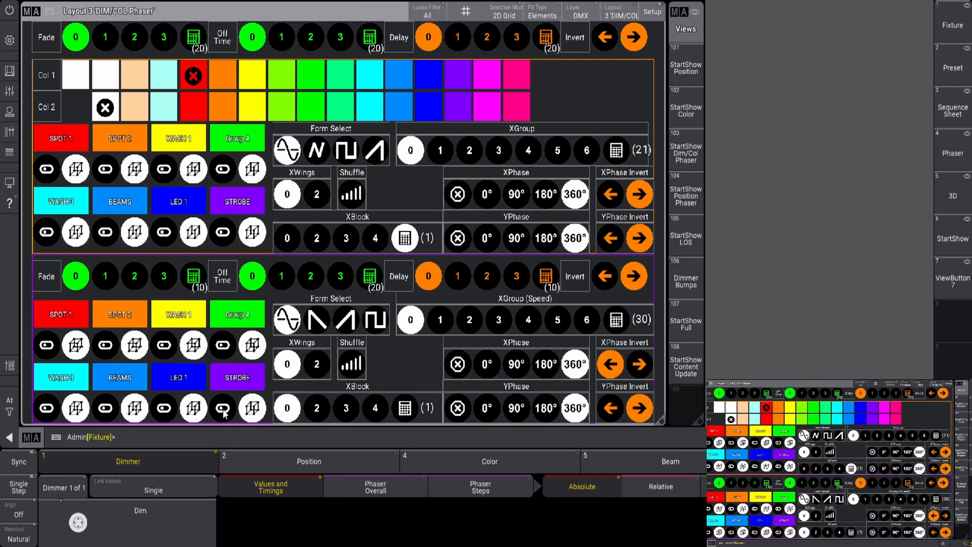
{"action": "left_click", "coordinate": [9, 131]}
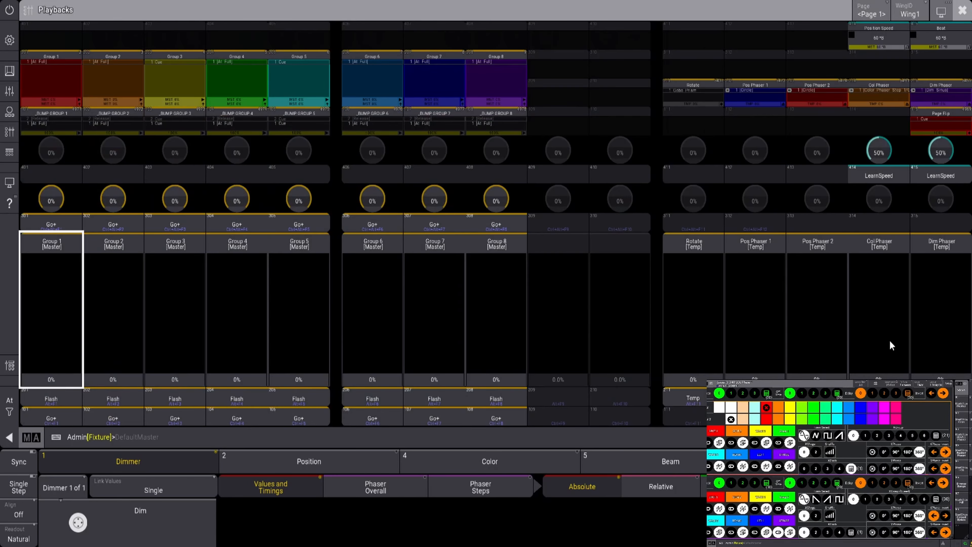
{"action": "left_click_drag", "start_coordinate": [939, 357], "coordinate": [934, 92]}
{"action": "left_click", "coordinate": [964, 15]}
{"action": "left_click", "coordinate": [951, 197]}
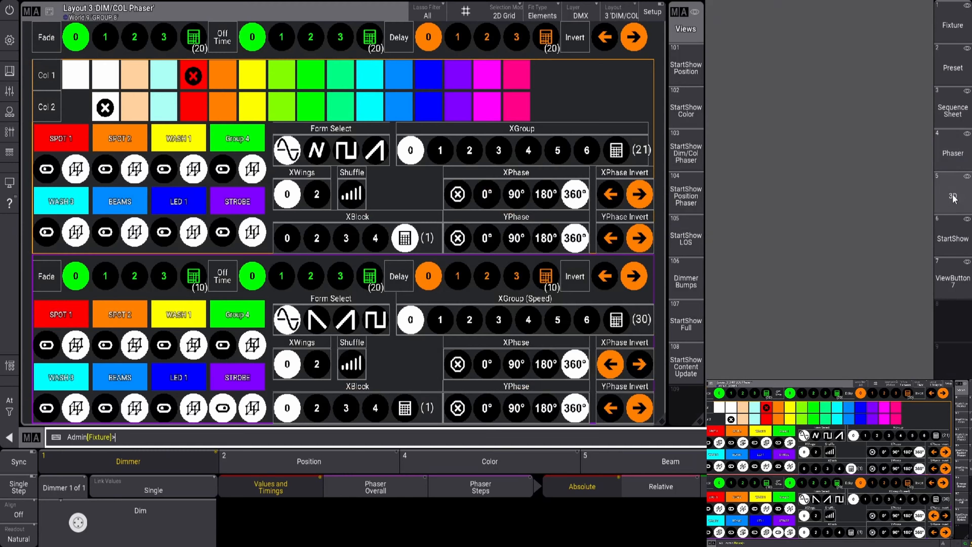
{"action": "scroll", "coordinate": [435, 159], "scroll_direction": "up", "scroll_amount": 5}
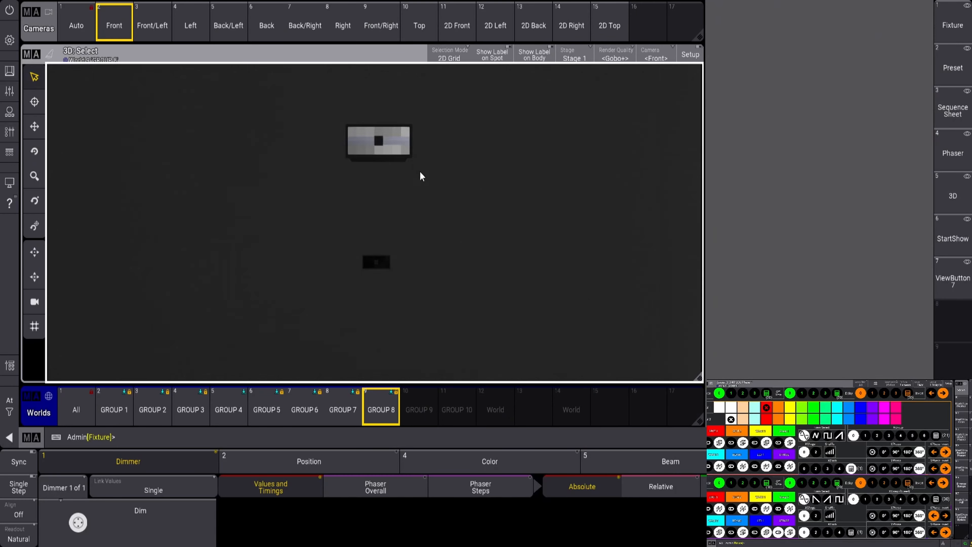
{"action": "scroll", "coordinate": [410, 172], "scroll_direction": "down", "scroll_amount": 2}
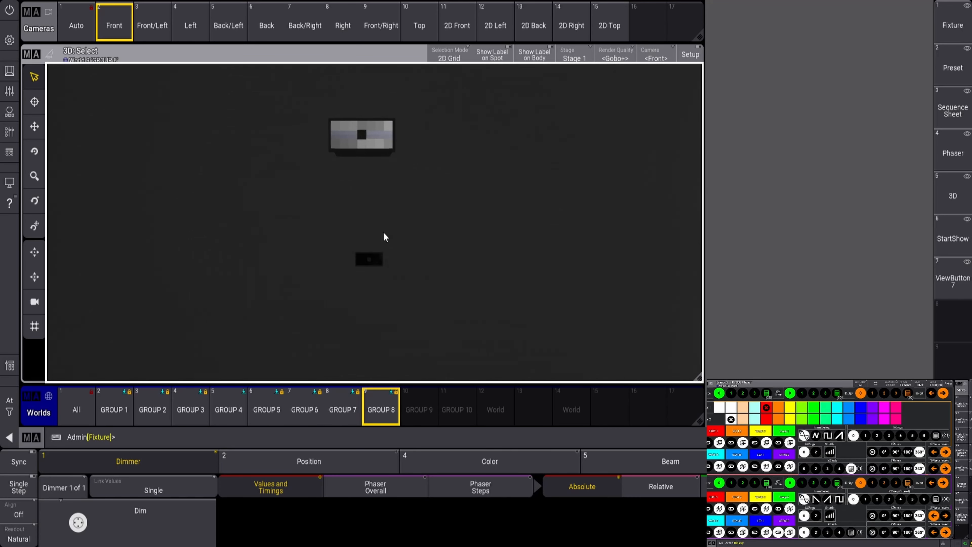
{"action": "scroll", "coordinate": [385, 230], "scroll_direction": "down", "scroll_amount": 5}
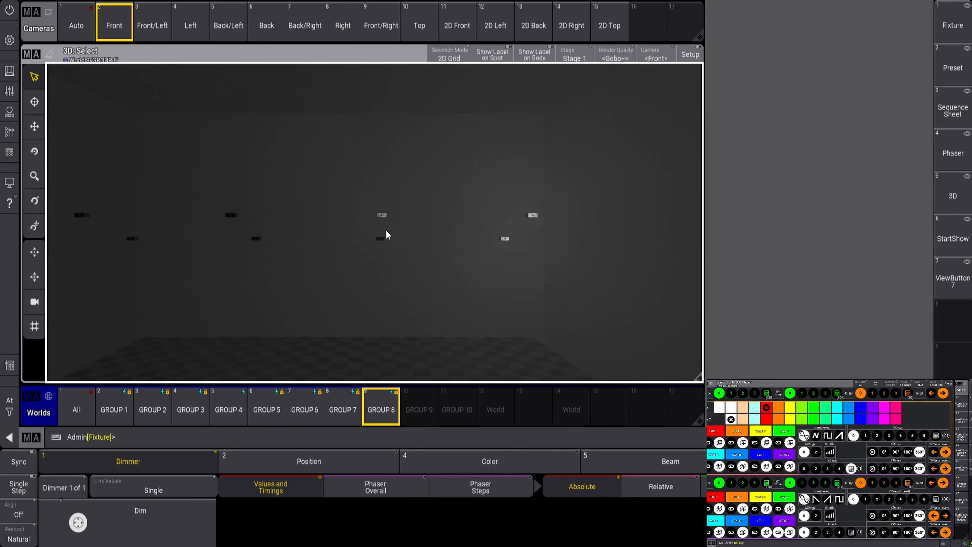